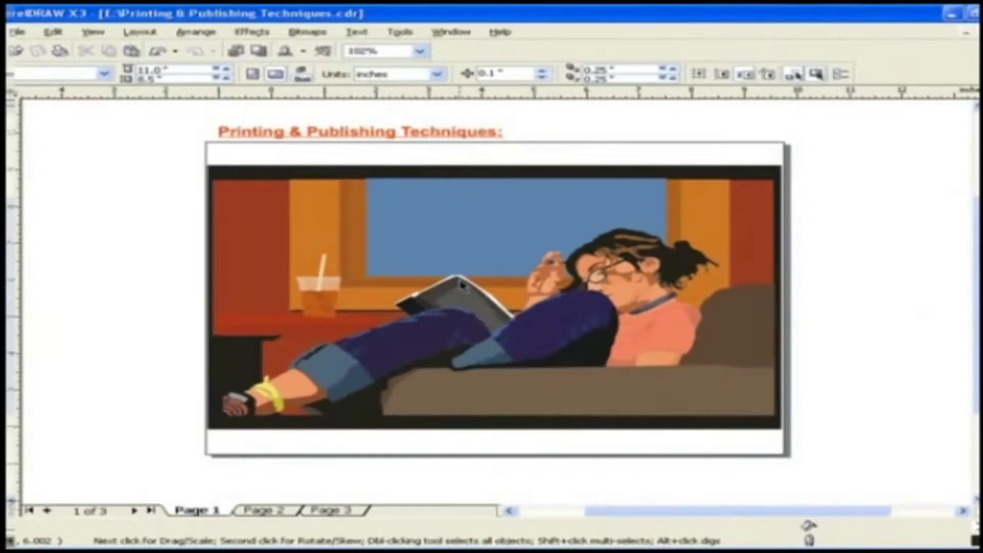
Open the Print dialog and let the printer orientation match the document pages automatically.
left_click(18, 31)
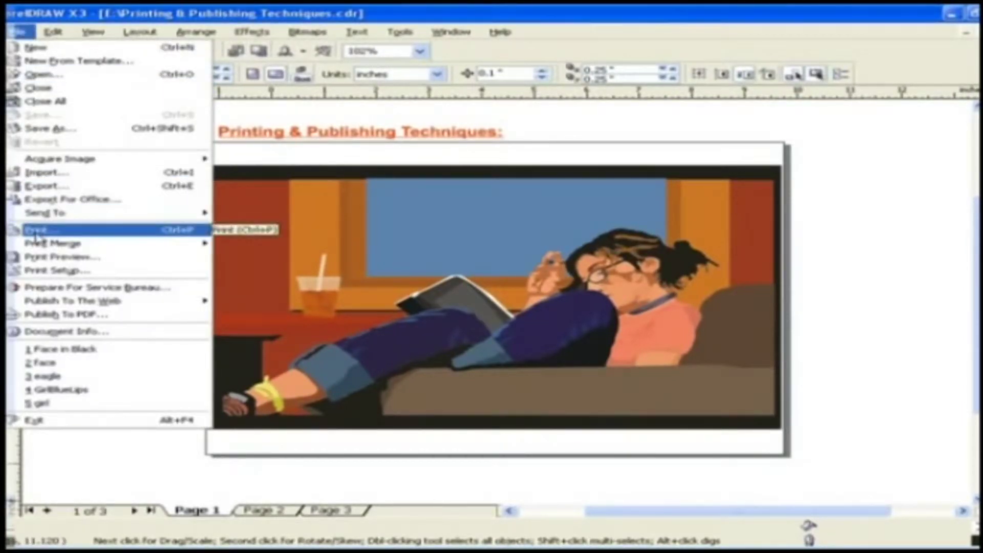
left_click(145, 440)
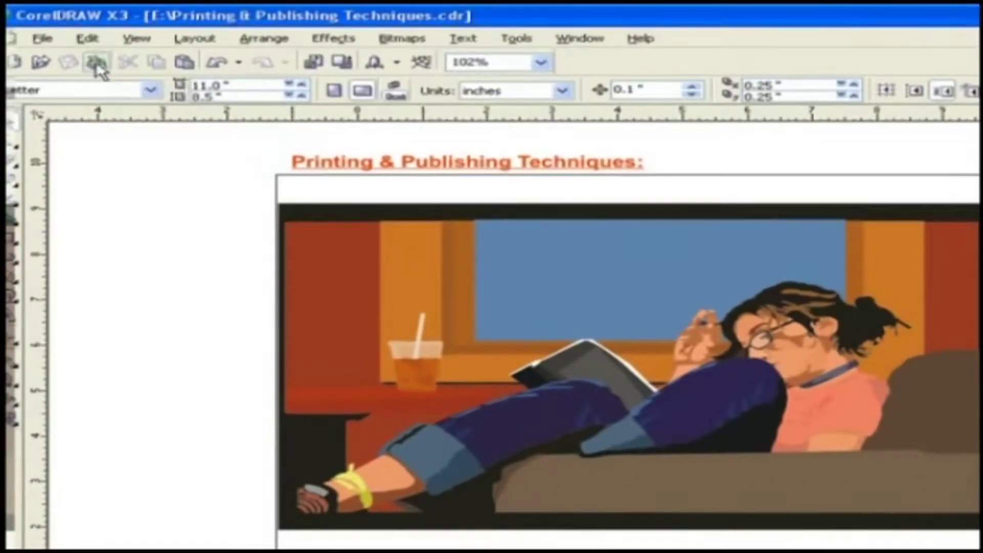
left_click(618, 506)
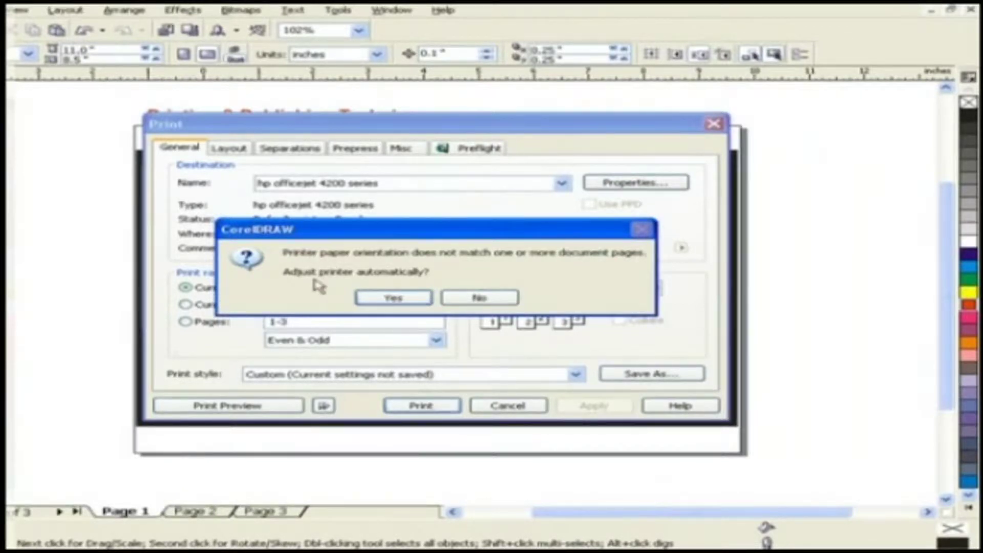
left_click(391, 299)
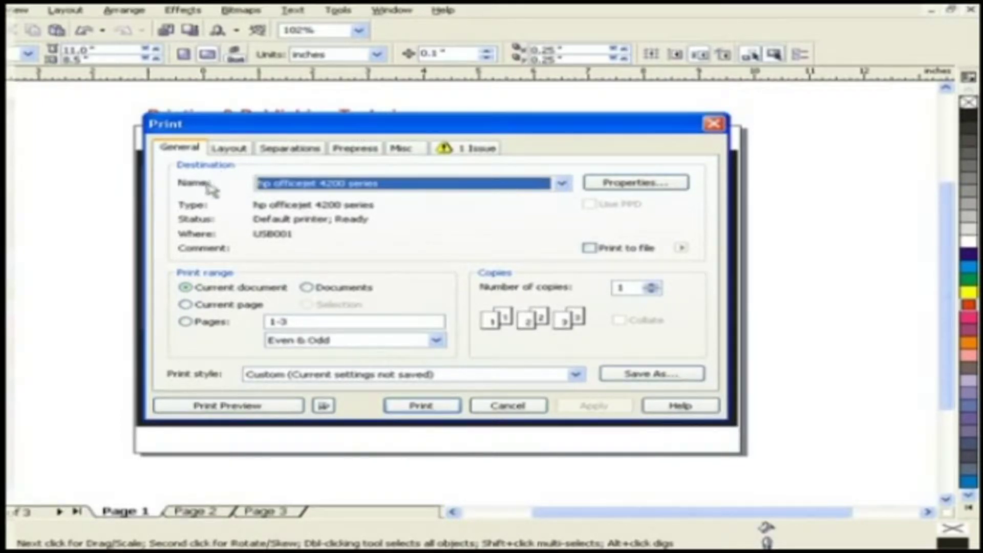
left_click(561, 185)
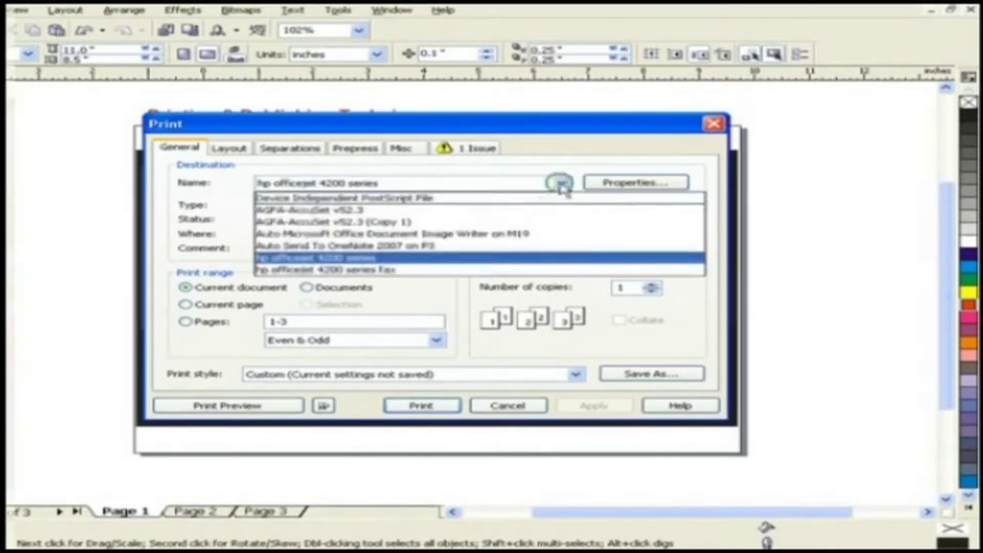
left_click(384, 260)
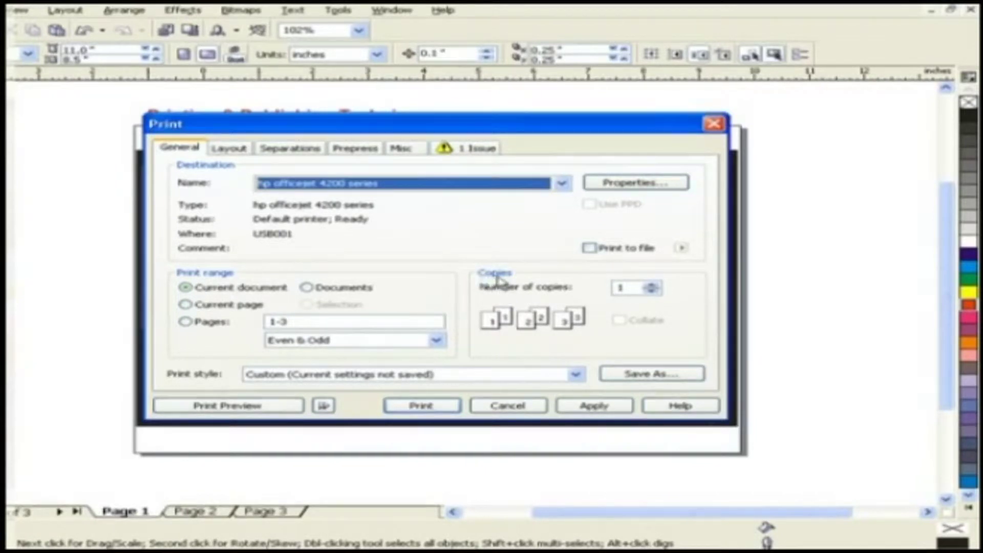
Set 3 uncollated copies and keep the Custom print style.
left_click(653, 285)
left_click(653, 285)
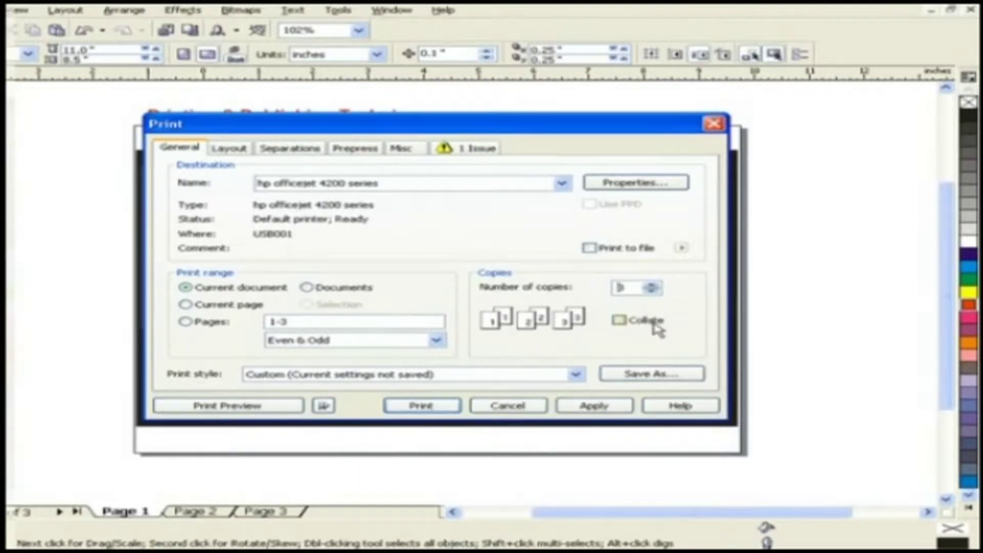
left_click(620, 321)
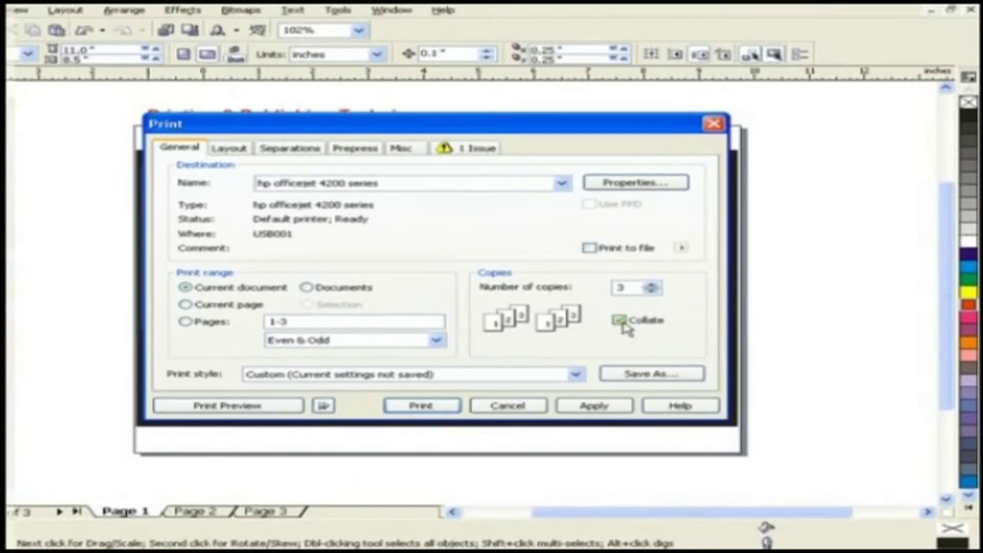
left_click(620, 321)
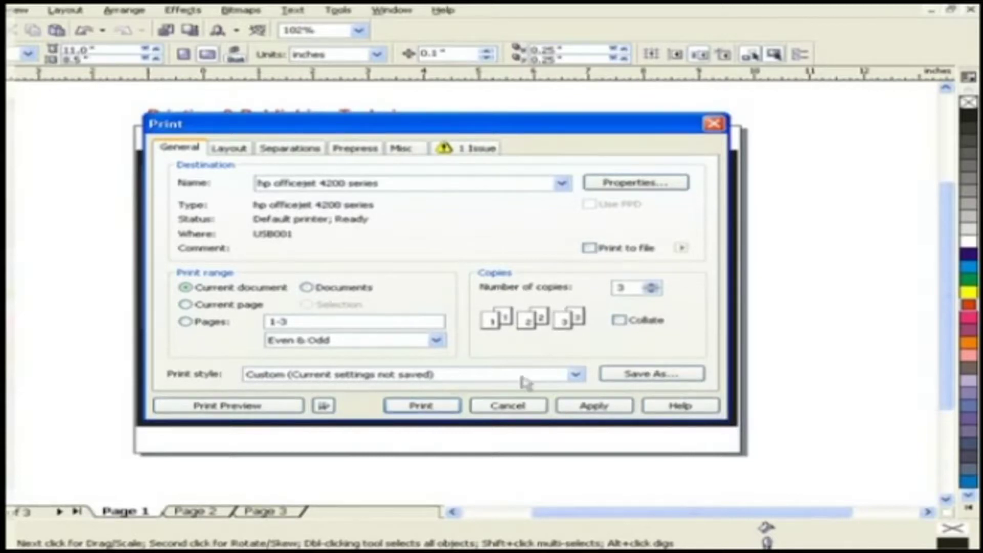
left_click(575, 377)
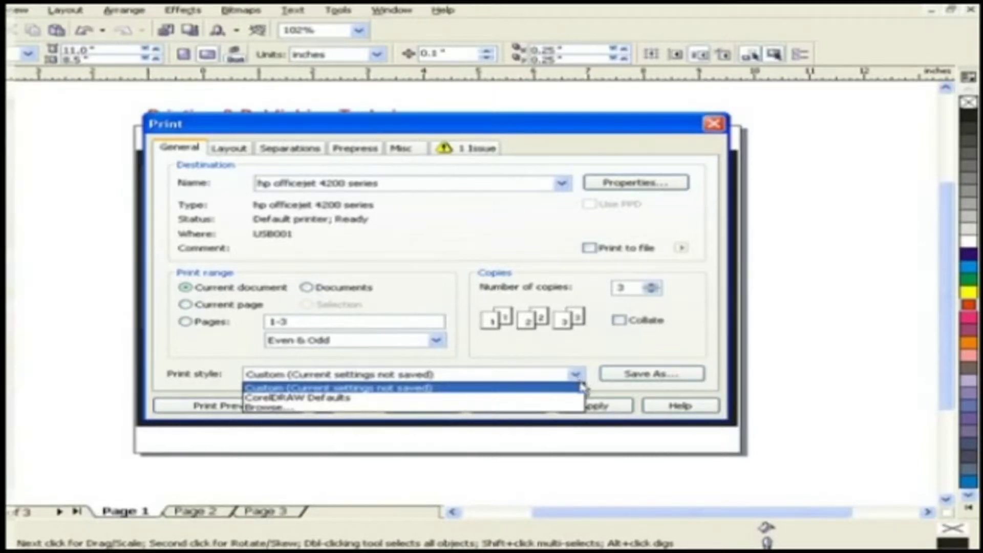
left_click(582, 390)
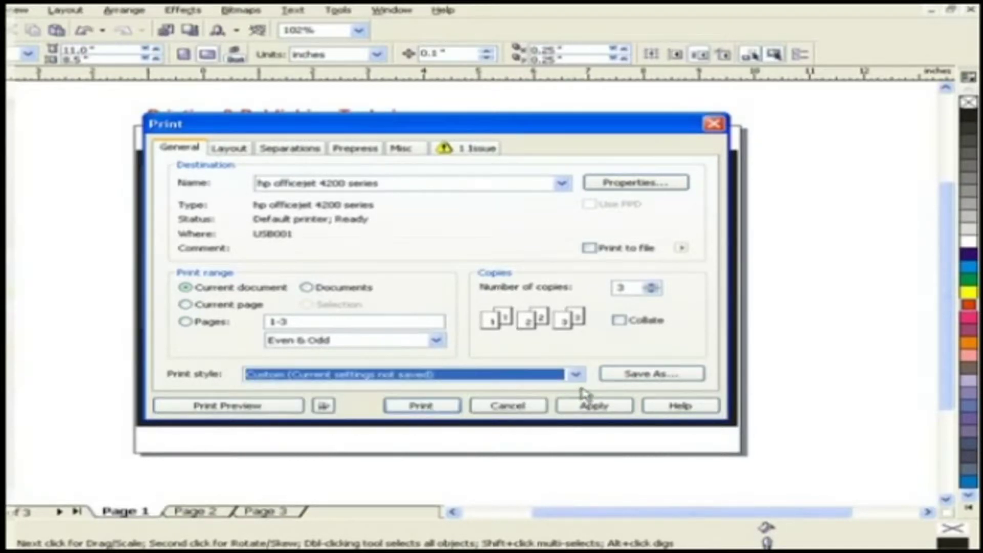
left_click(323, 407)
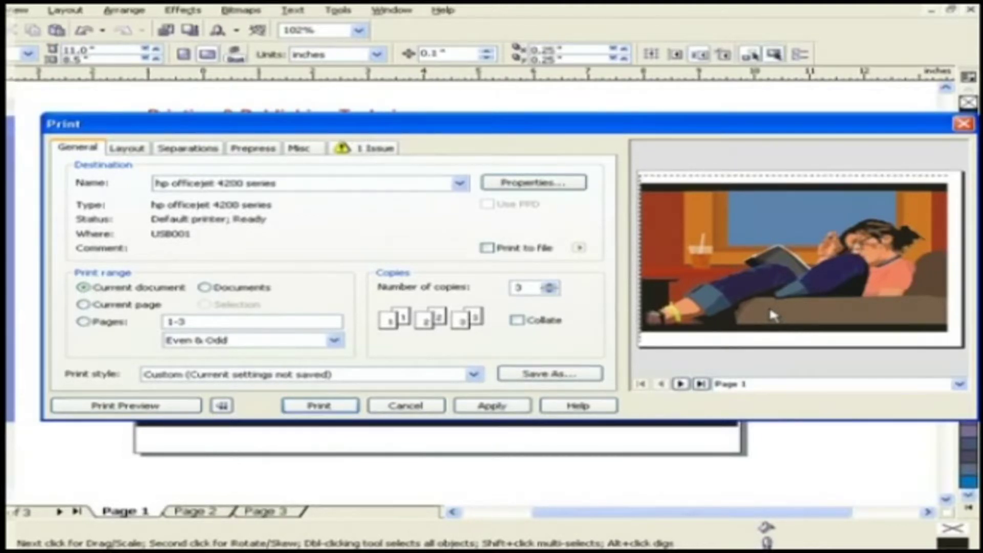
left_click(681, 383)
left_click(682, 384)
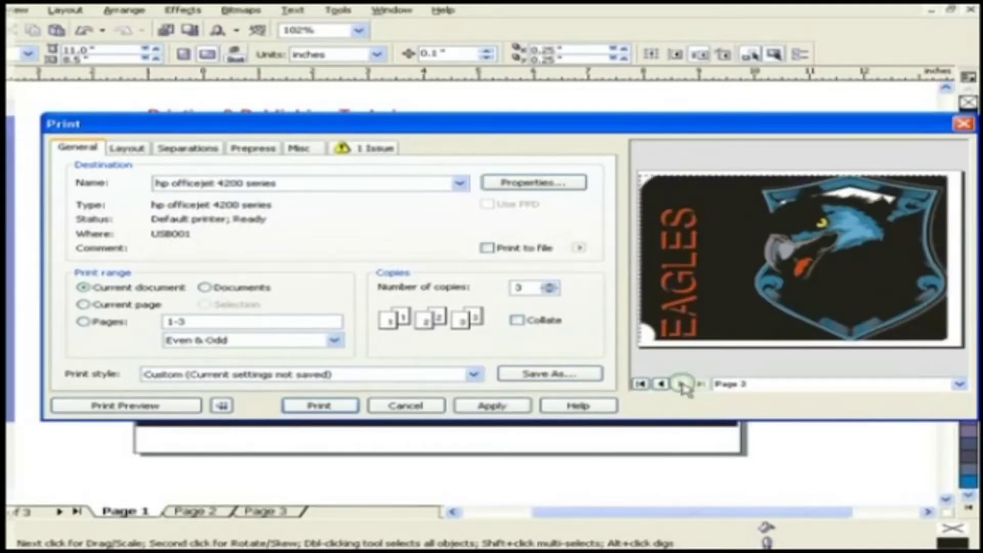
left_click(660, 385)
left_click(660, 385)
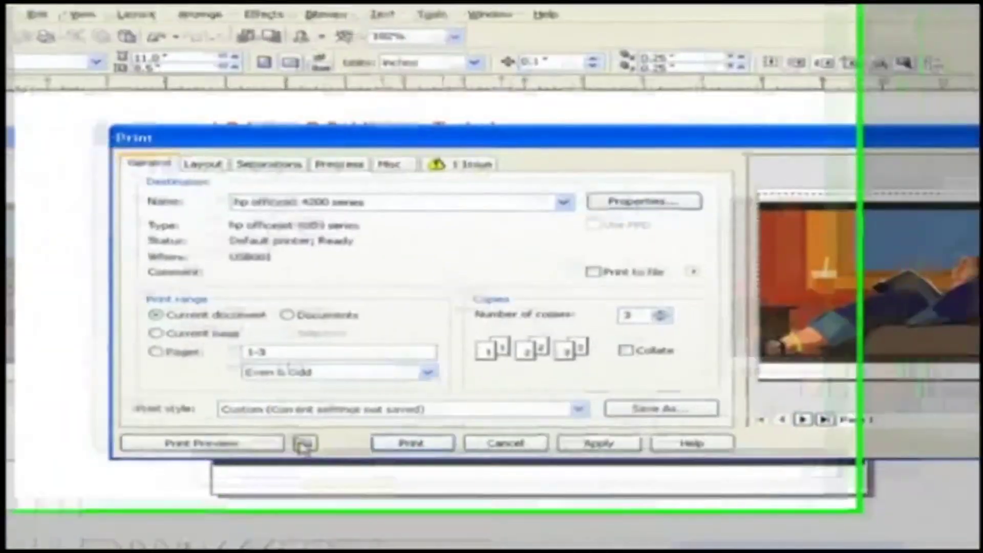
left_click(305, 445)
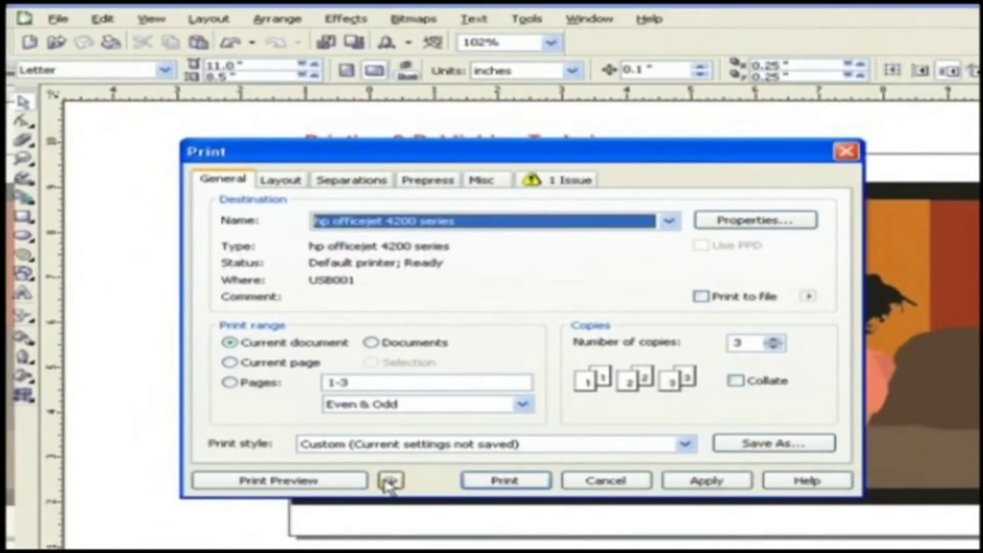
Open the full print preview, page through to page 3, then return to page 1.
left_click(308, 485)
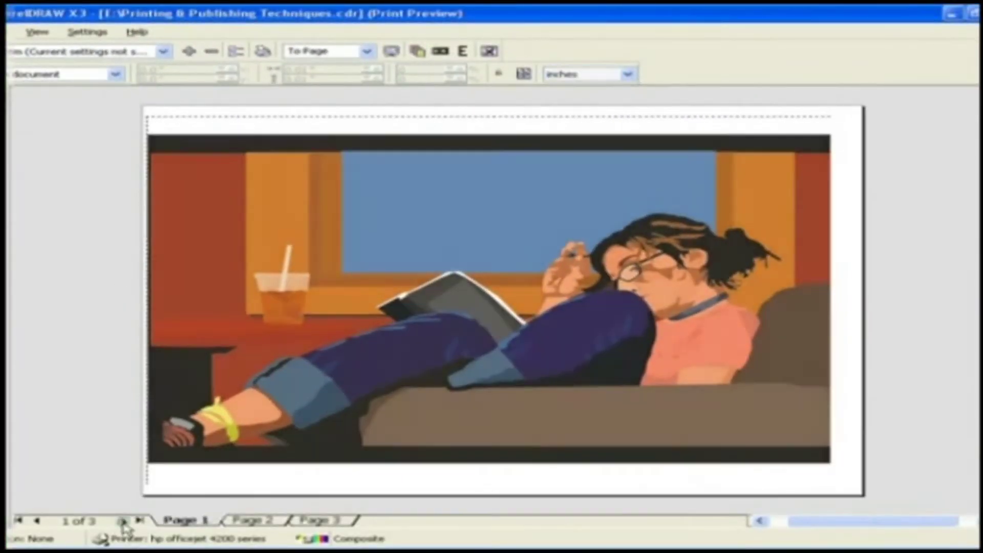
left_click(123, 520)
left_click(122, 521)
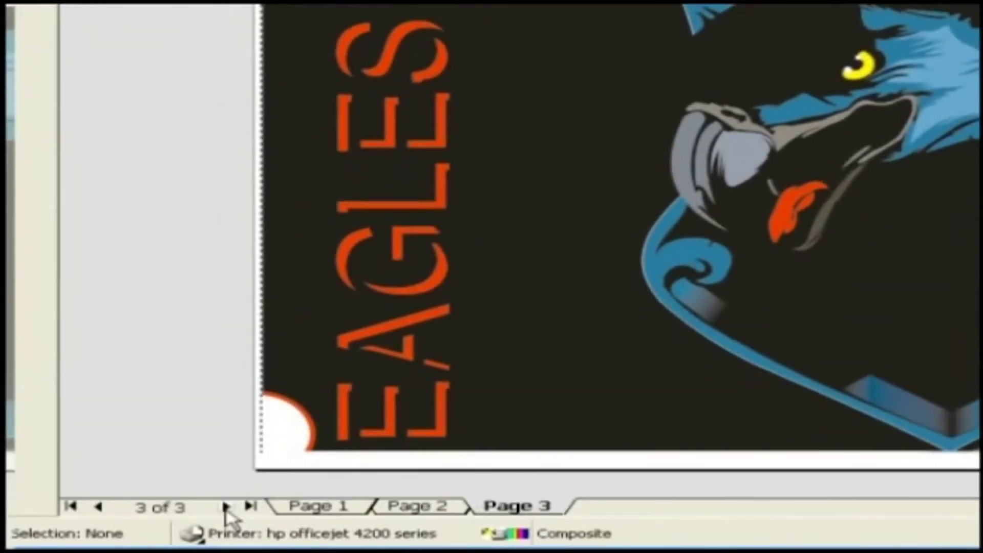
left_click(99, 509)
left_click(99, 508)
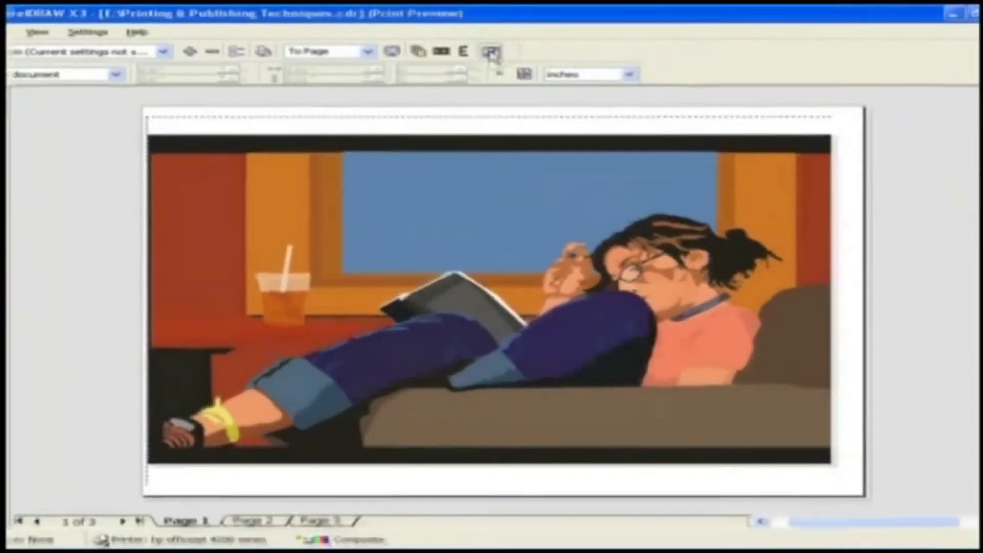
Close the print preview and show the Print dialog's Layout settings.
left_click(628, 62)
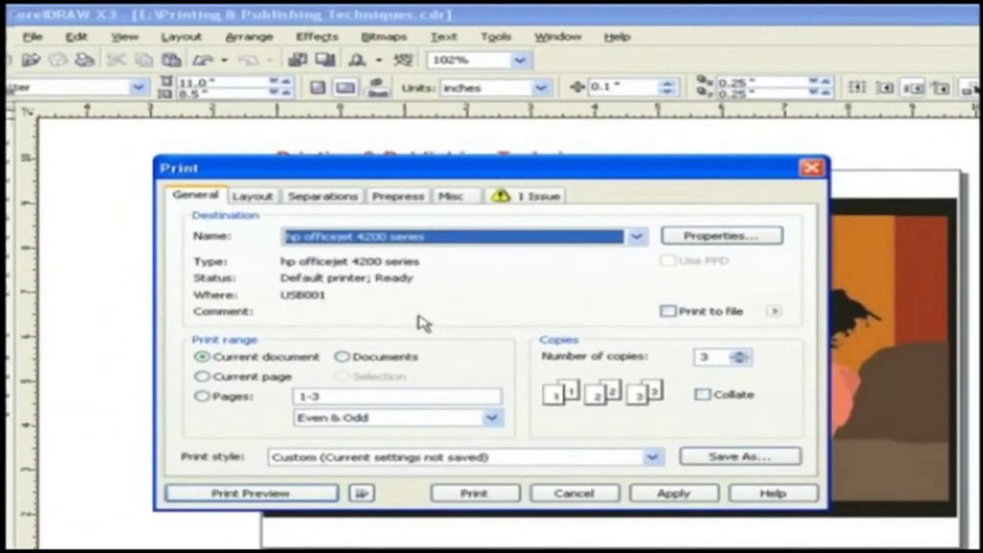
left_click(249, 196)
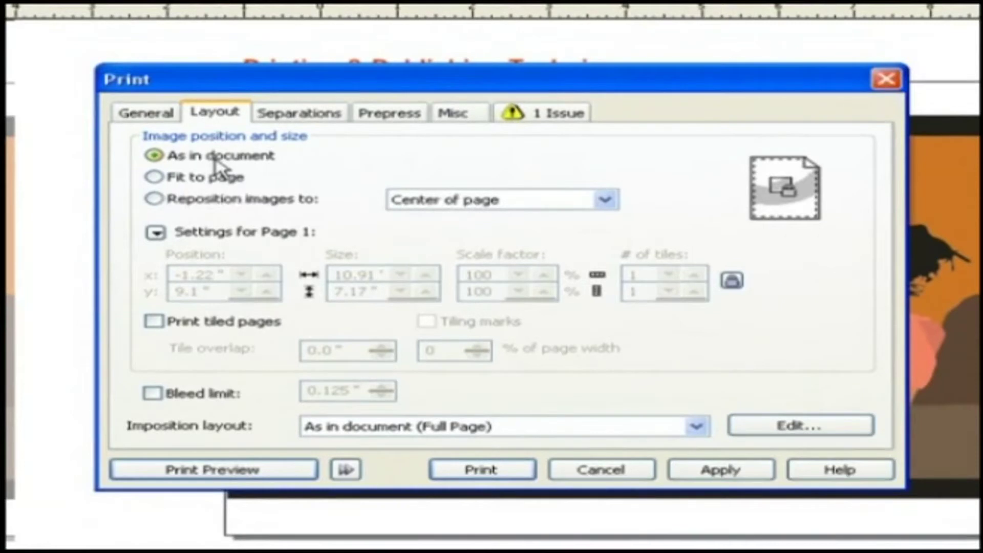
left_click(155, 178)
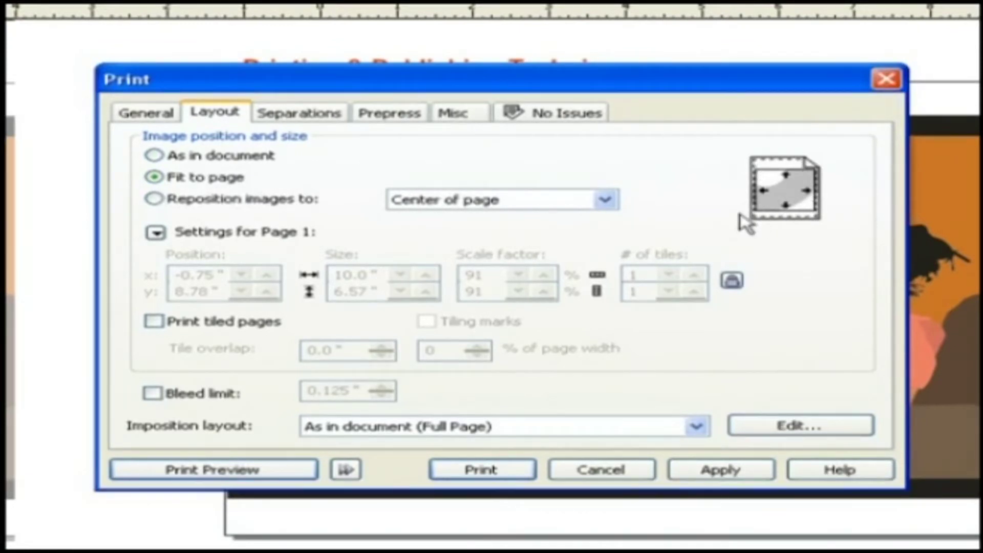
left_click(153, 198)
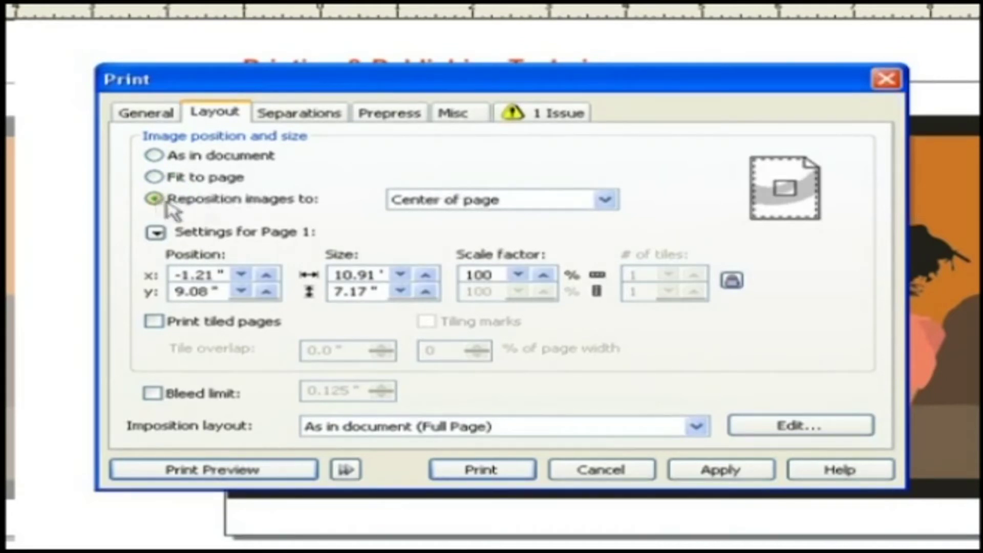
left_click(616, 201)
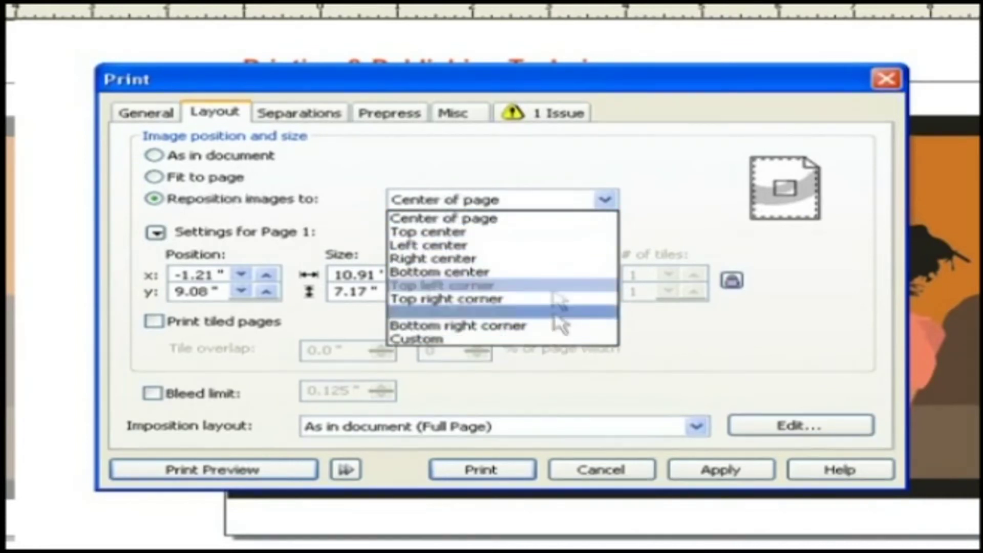
left_click(549, 220)
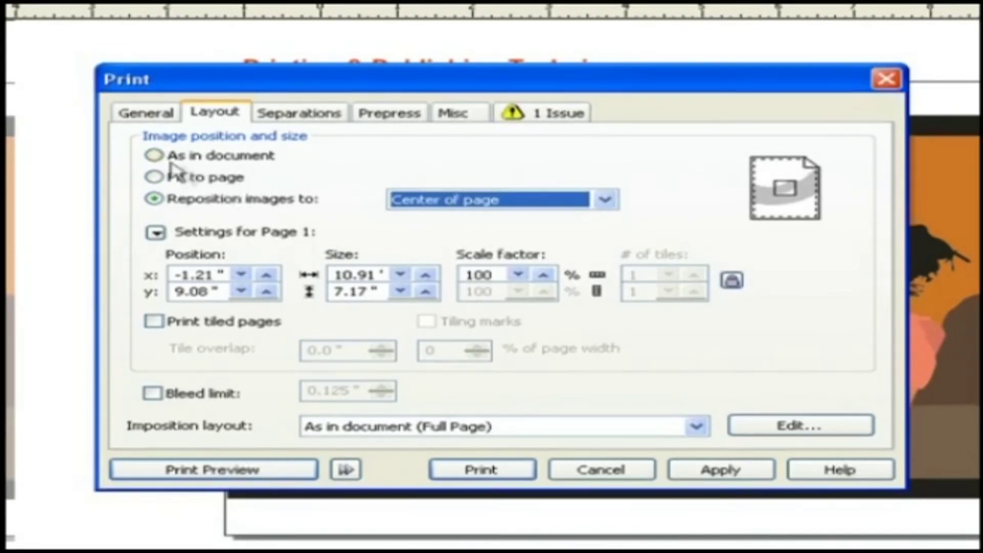
left_click(155, 156)
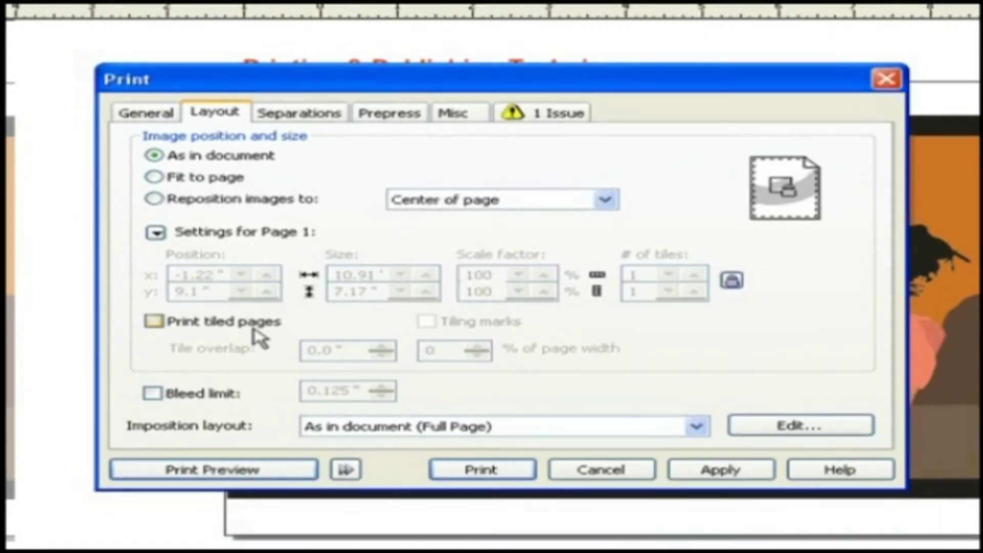
Turn on Print tiled pages in the Layout settings.
left_click(155, 321)
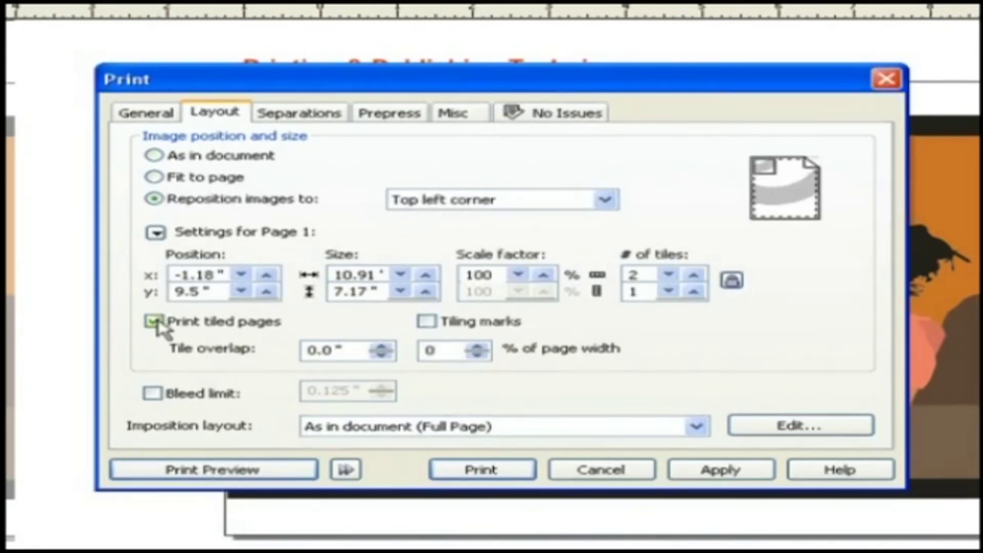